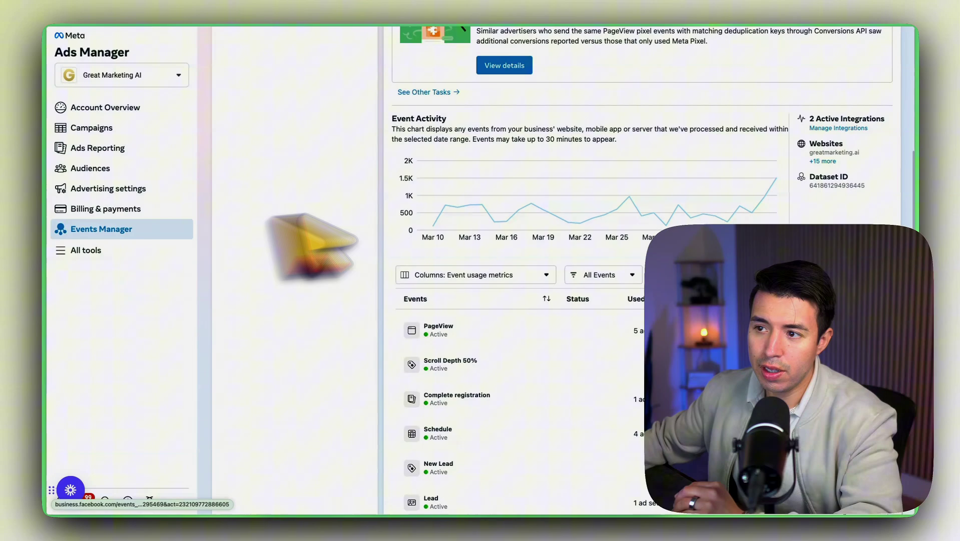
- Start a File Upload integration for offline store events and download the example CSV file
{"action": "scroll", "coordinate": [641, 270], "scroll_direction": "up", "scroll_amount": 1}
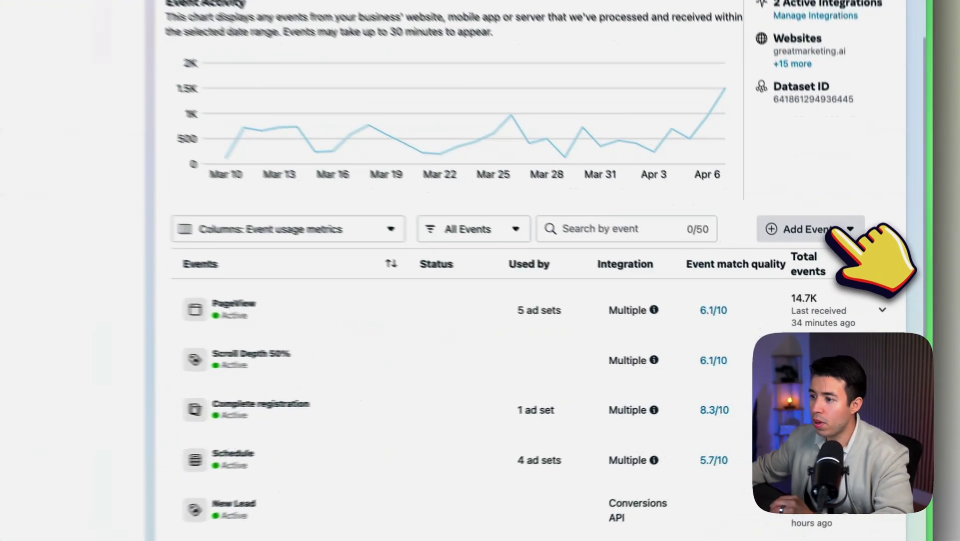
{"action": "left_click", "coordinate": [804, 216]}
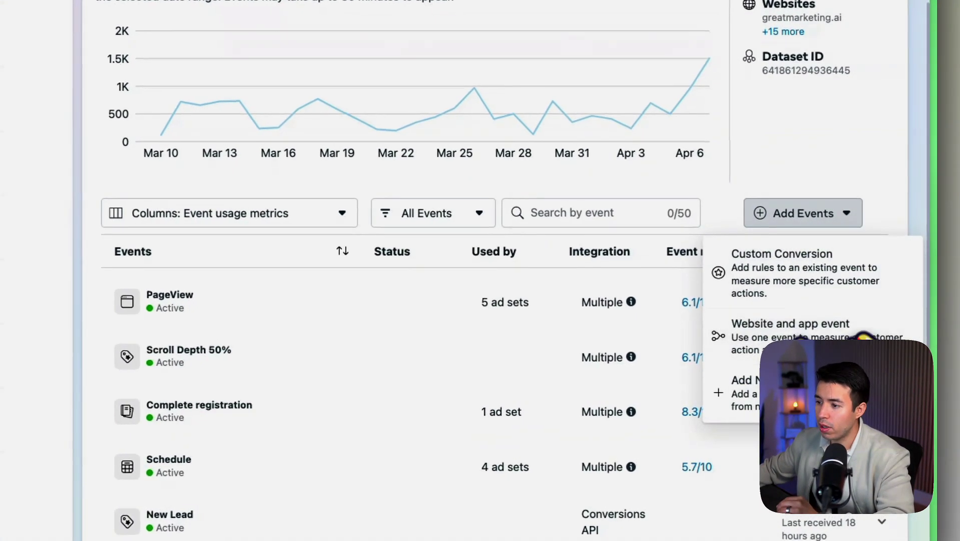
{"action": "left_click", "coordinate": [729, 384]}
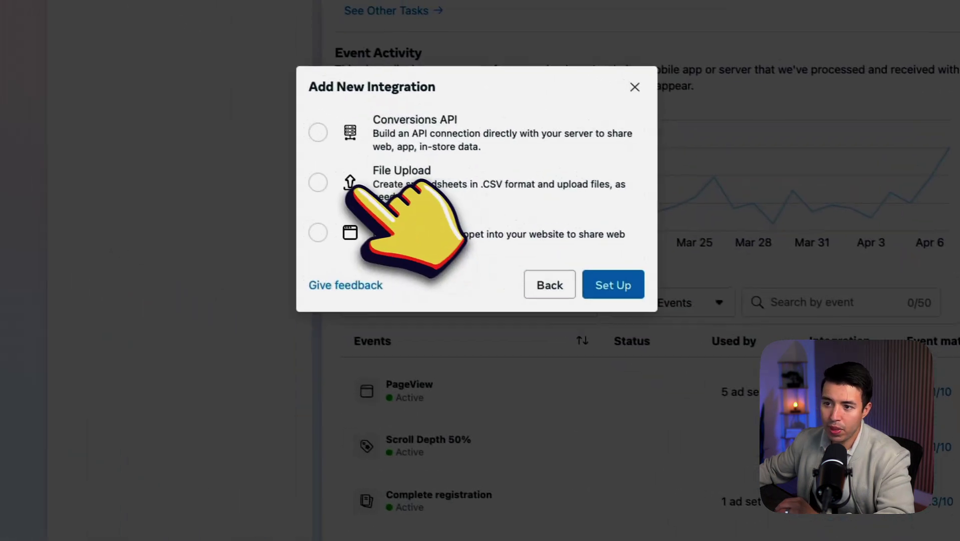
{"action": "left_click", "coordinate": [78, 85]}
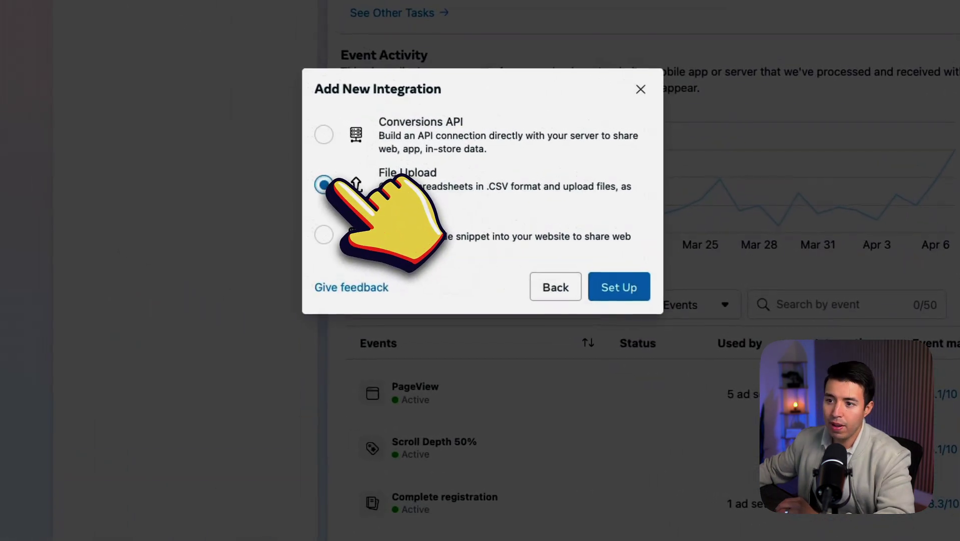
{"action": "left_click", "coordinate": [620, 287]}
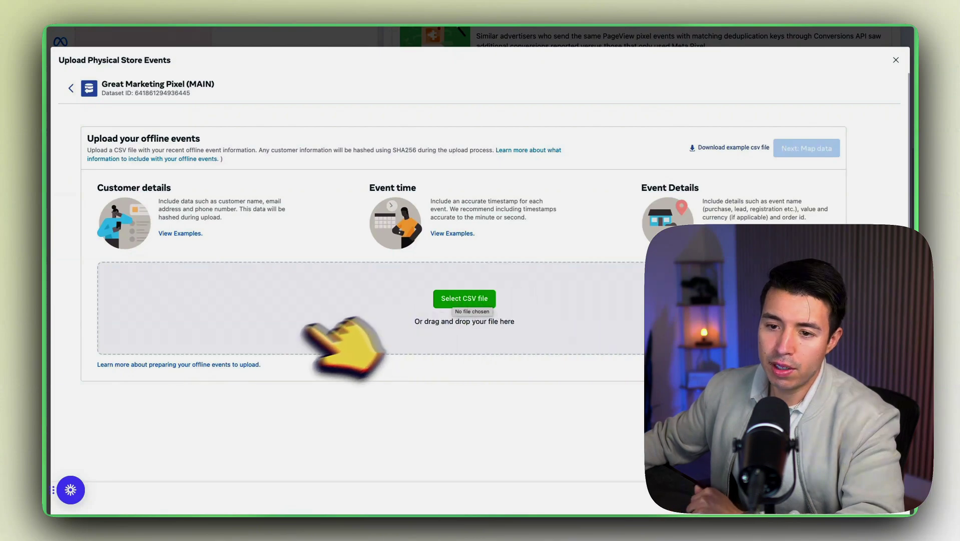
{"action": "left_click", "coordinate": [731, 149]}
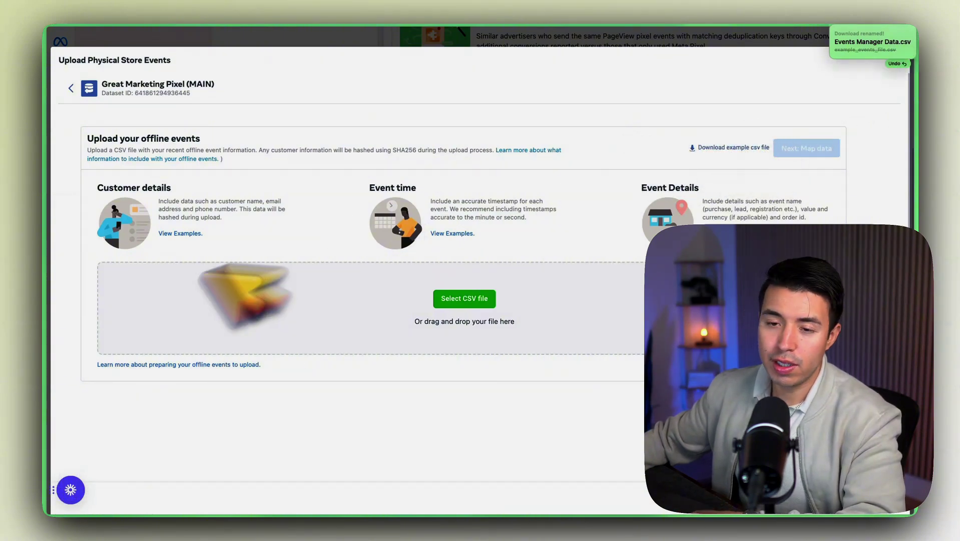
- Import Events Manager Data.csv from the computer, replacing the current spreadsheet
{"action": "mouse_move", "coordinate": [59, 323]}
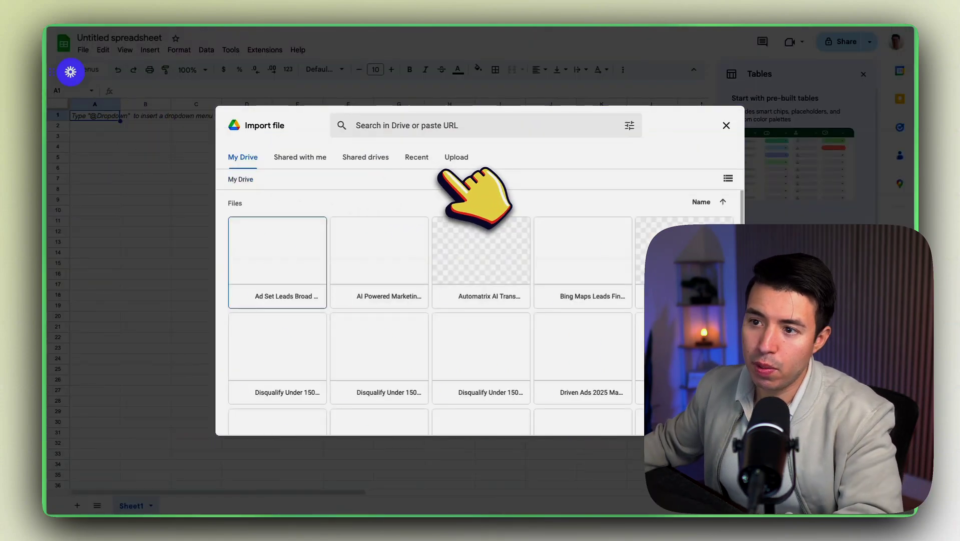
{"action": "left_click", "coordinate": [457, 156]}
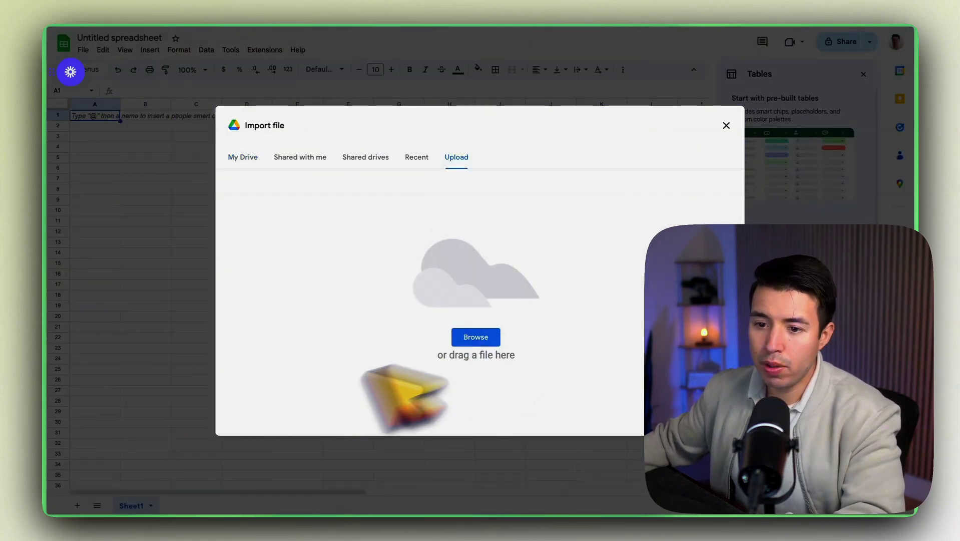
{"action": "left_click", "coordinate": [476, 336]}
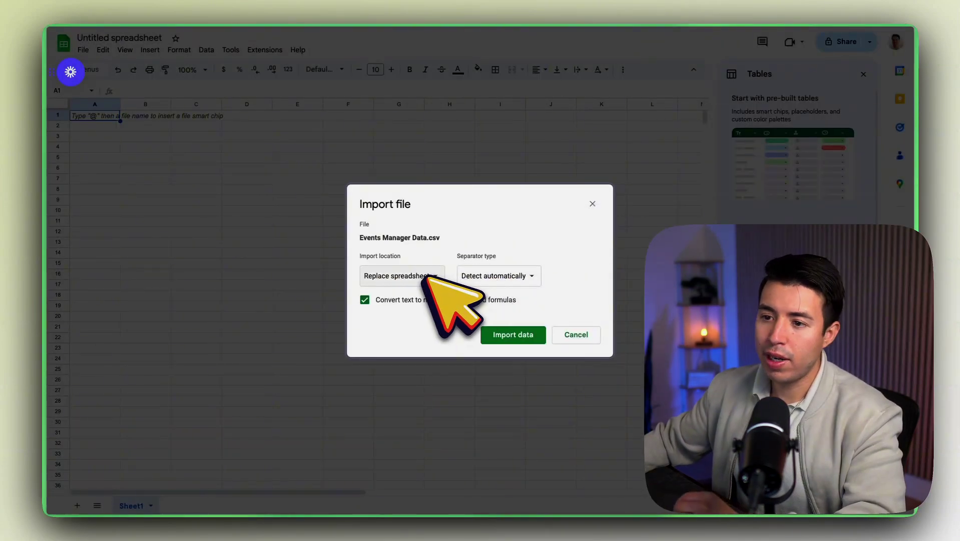
{"action": "left_click", "coordinate": [511, 333]}
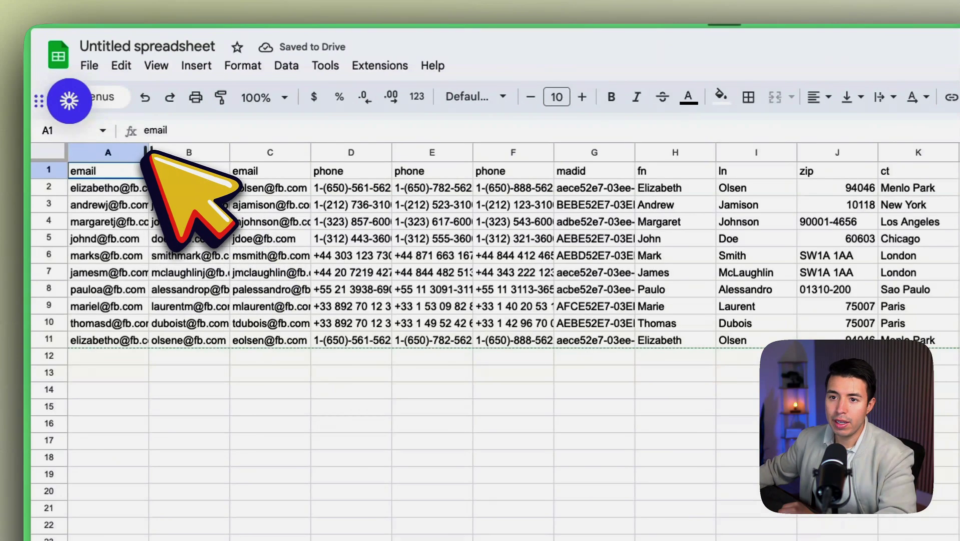
- Auto-fit columns B through G so full emails, phone numbers and madid values show, then review the columns
{"action": "double_click", "coordinate": [245, 152]}
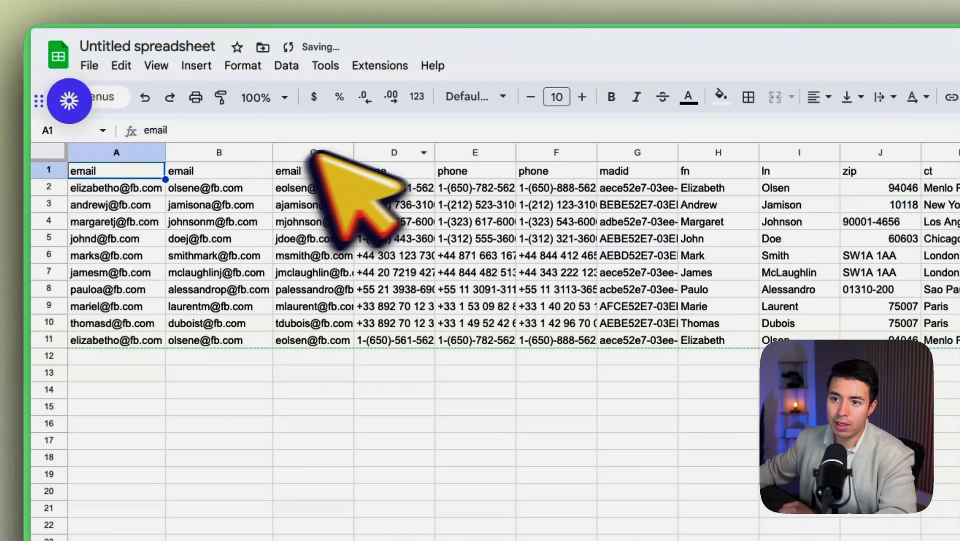
{"action": "double_click", "coordinate": [354, 153]}
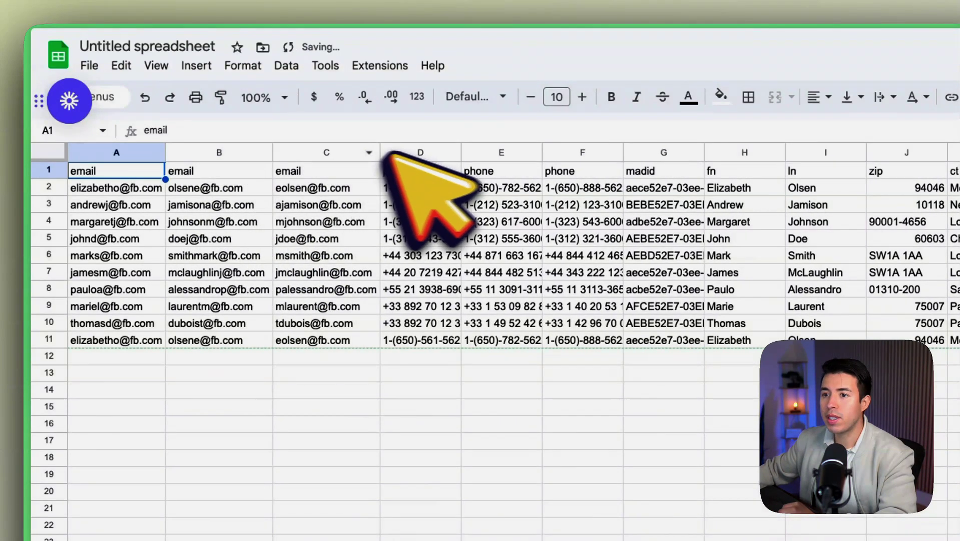
{"action": "double_click", "coordinate": [461, 152]}
{"action": "double_click", "coordinate": [555, 153]}
{"action": "double_click", "coordinate": [649, 152]}
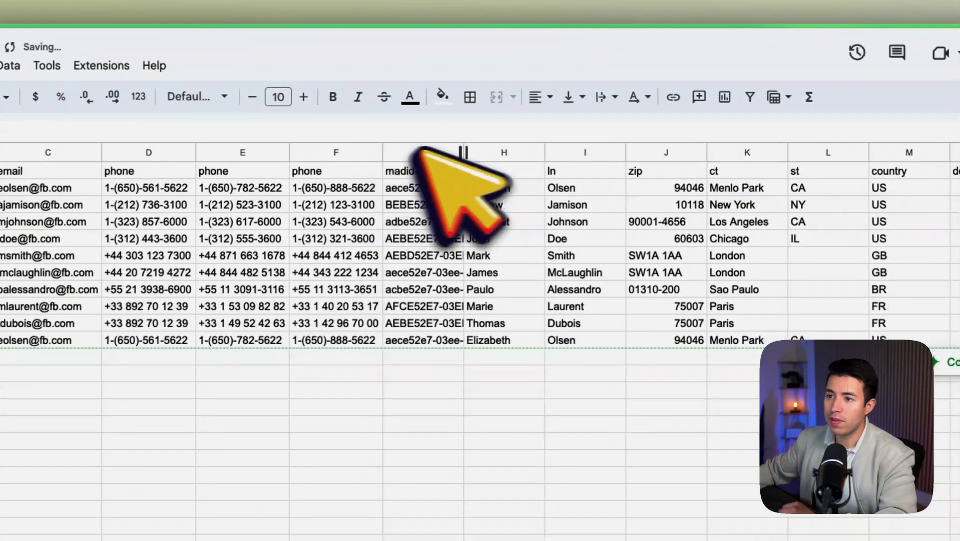
{"action": "double_click", "coordinate": [461, 152]}
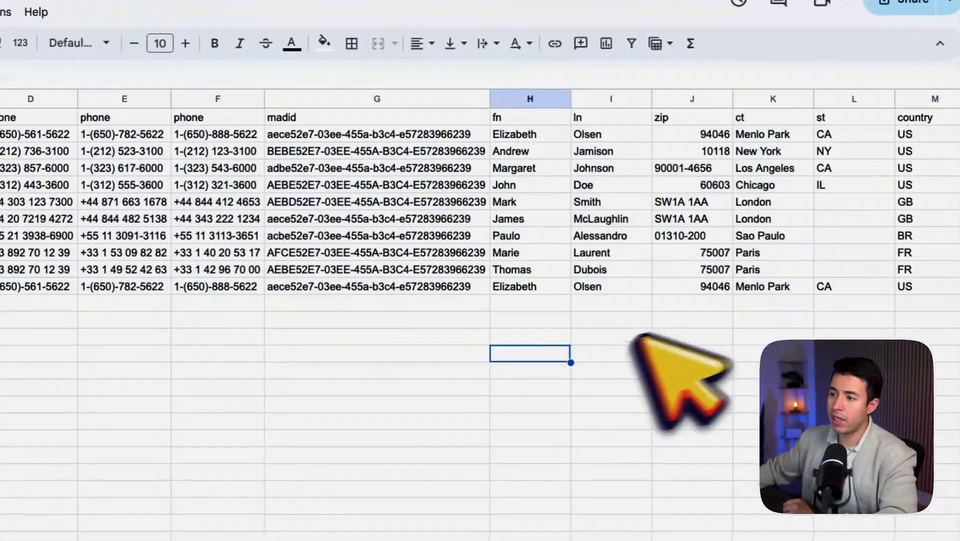
{"action": "scroll", "coordinate": [632, 334], "scroll_direction": "right", "scroll_amount": 10}
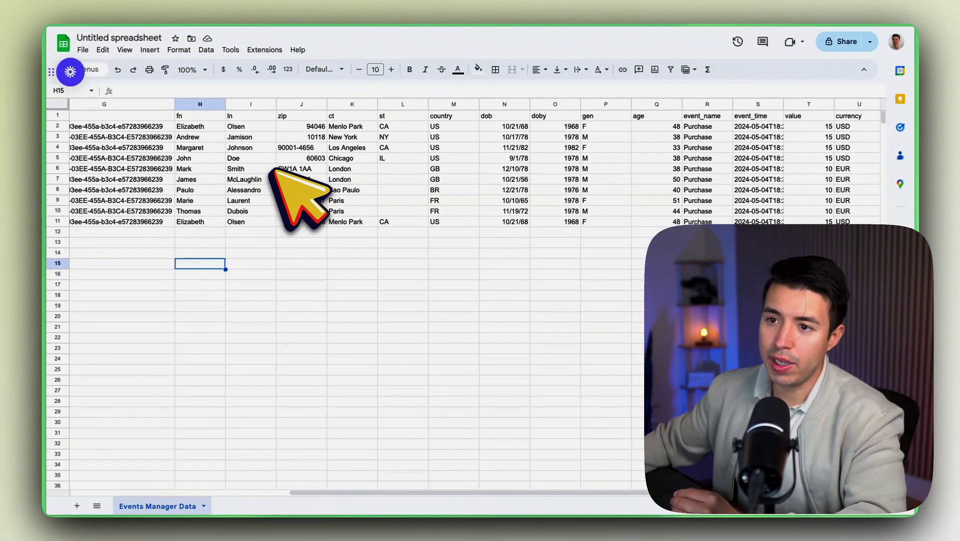
{"action": "scroll", "coordinate": [272, 169], "scroll_direction": "left", "scroll_amount": 10}
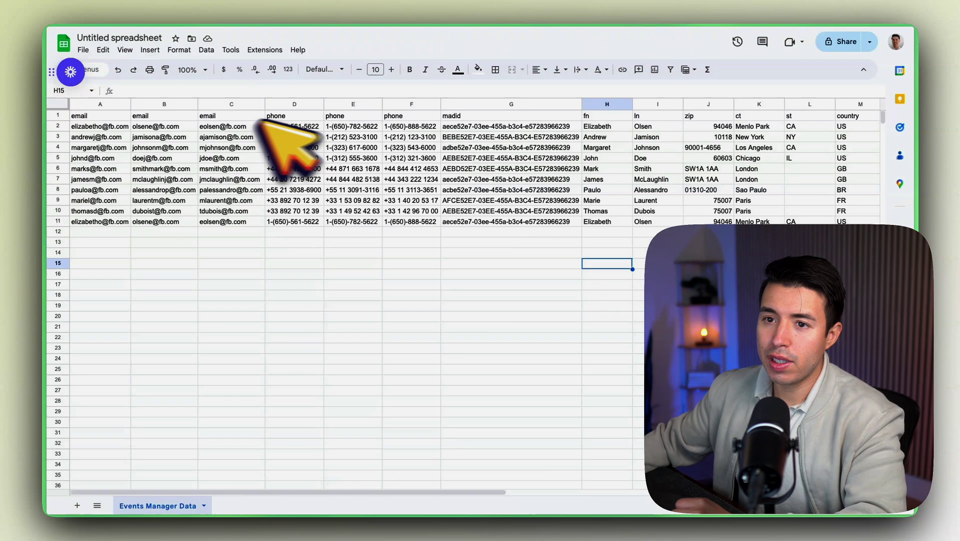
{"action": "left_click_drag", "start_coordinate": [160, 102], "coordinate": [215, 104]}
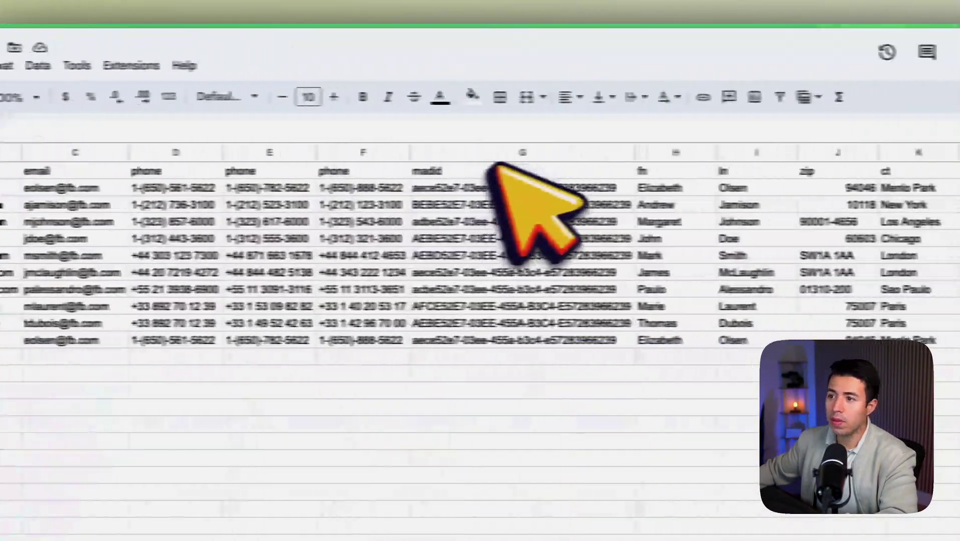
{"action": "left_click", "coordinate": [600, 152]}
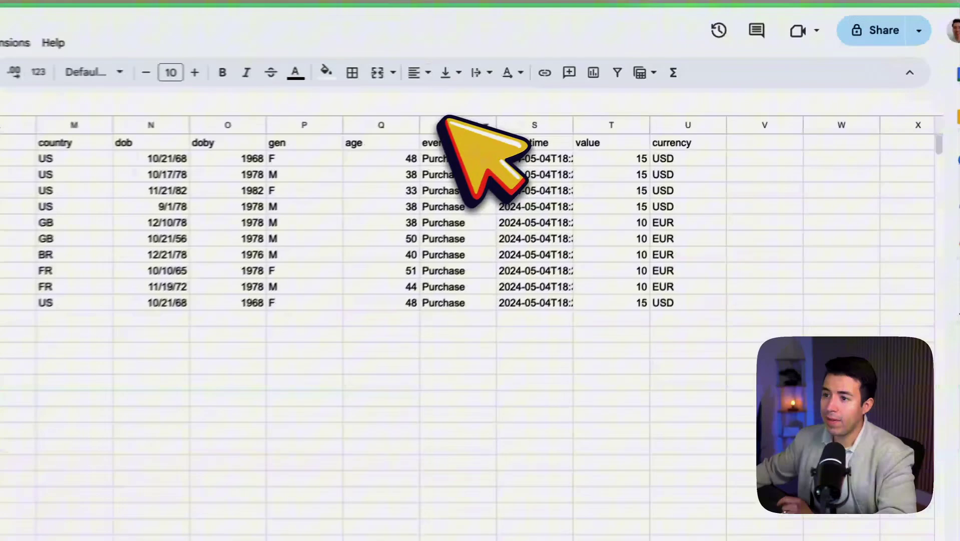
- Widen the event_time column so full timestamps show, checking the event_name values in column R
{"action": "left_click", "coordinate": [730, 104]}
{"action": "left_click", "coordinate": [726, 127]}
{"action": "key", "text": "ctrl+shift+Down"}
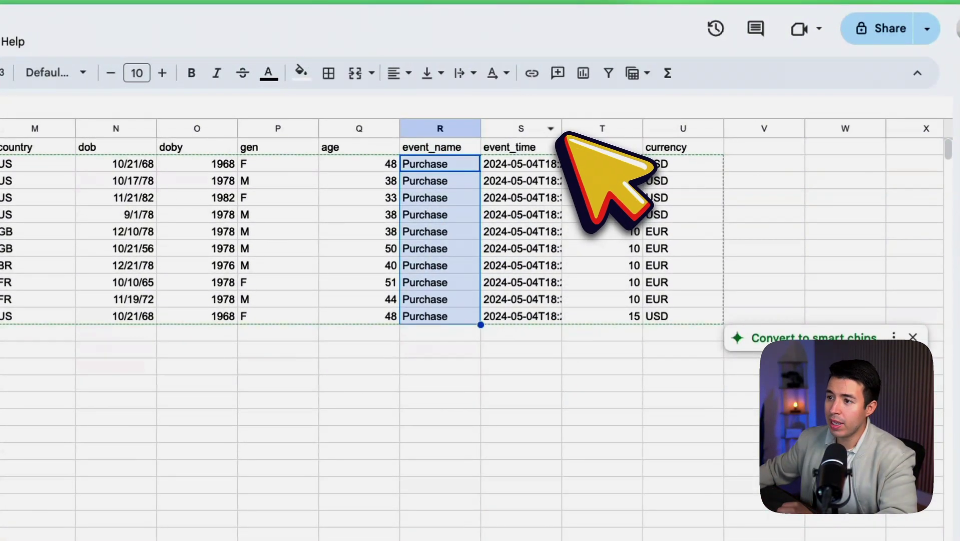
{"action": "left_click_drag", "start_coordinate": [561, 131], "coordinate": [596, 131]}
{"action": "left_click", "coordinate": [542, 168]}
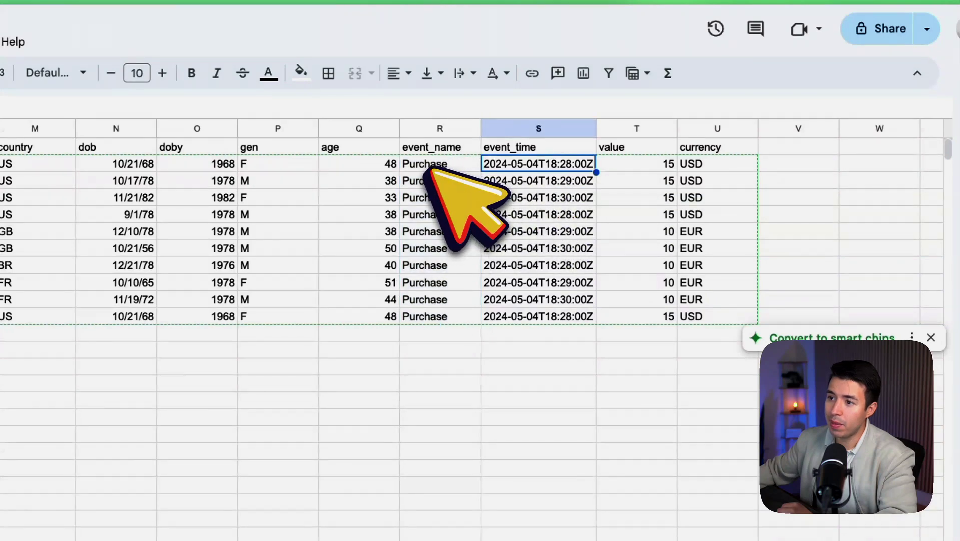
{"action": "left_click_drag", "start_coordinate": [429, 169], "coordinate": [431, 339]}
{"action": "left_click", "coordinate": [453, 333]}
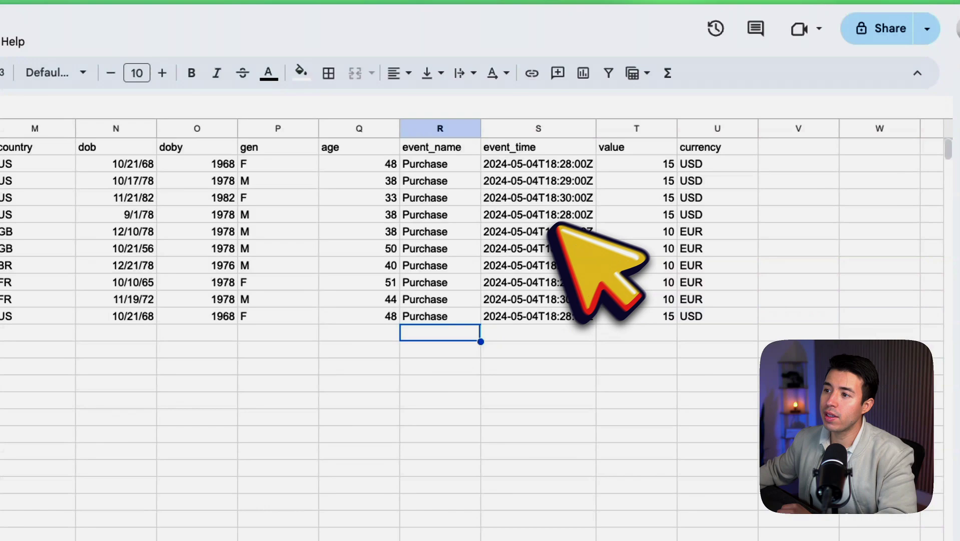
- Check the value, event_name and currency columns, then drop Events Manager Data.csv into the upload area
{"action": "left_click_drag", "start_coordinate": [650, 164], "coordinate": [651, 198]}
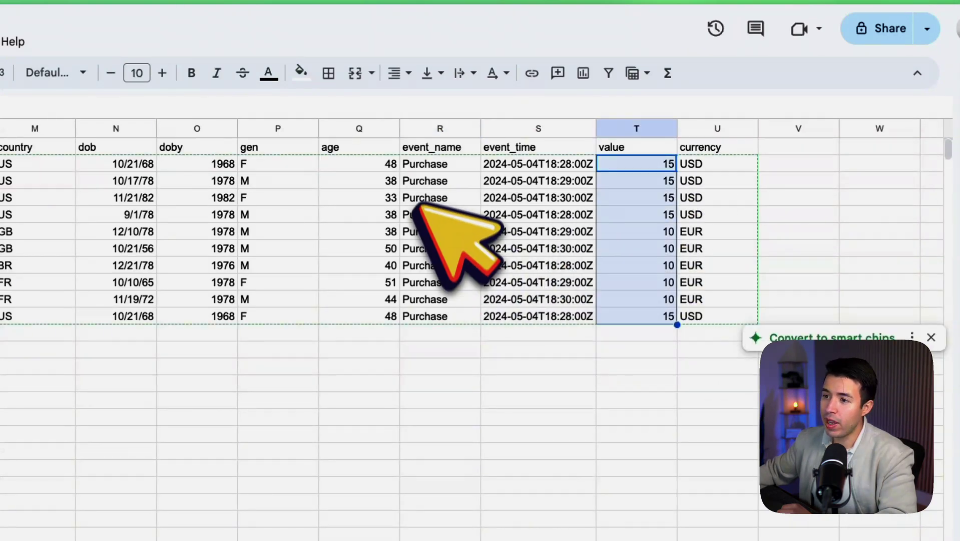
{"action": "left_click_drag", "start_coordinate": [430, 163], "coordinate": [451, 316]}
{"action": "left_click", "coordinate": [711, 317]}
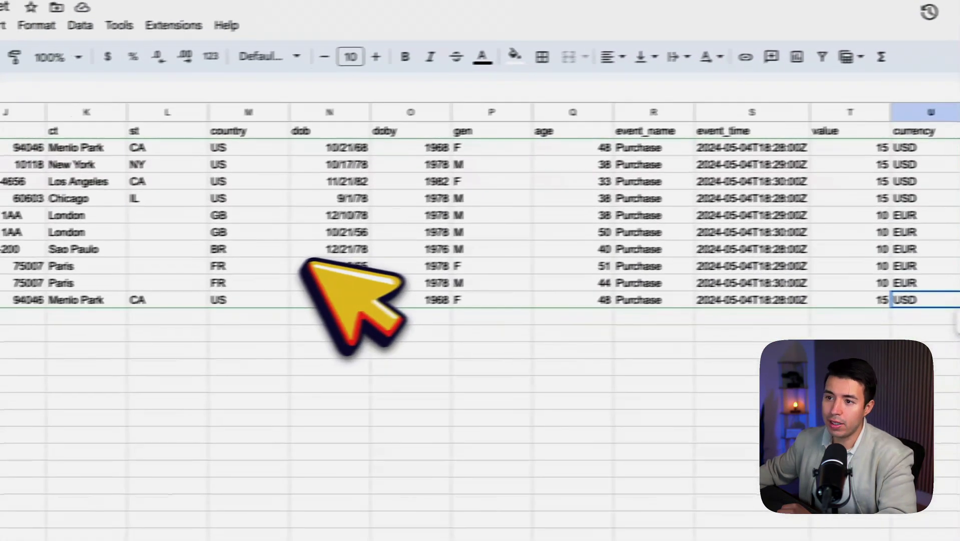
{"action": "scroll", "coordinate": [306, 261], "scroll_direction": "left", "scroll_amount": 10}
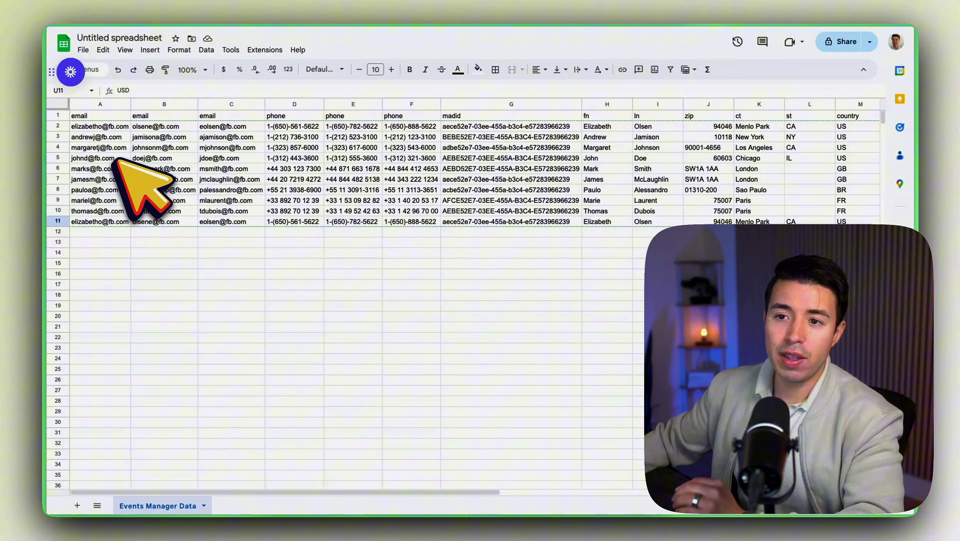
{"action": "left_click", "coordinate": [100, 38]}
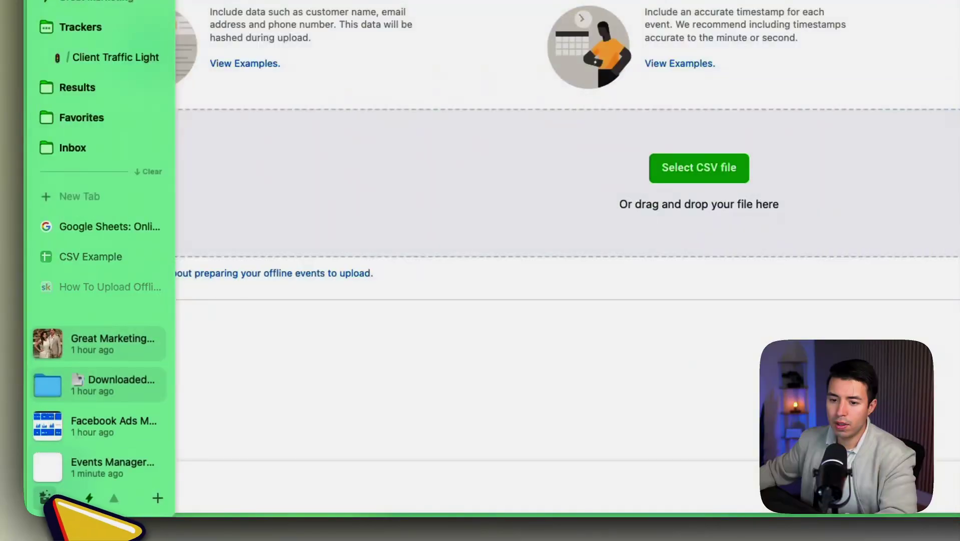
{"action": "left_click_drag", "start_coordinate": [118, 463], "coordinate": [793, 240]}
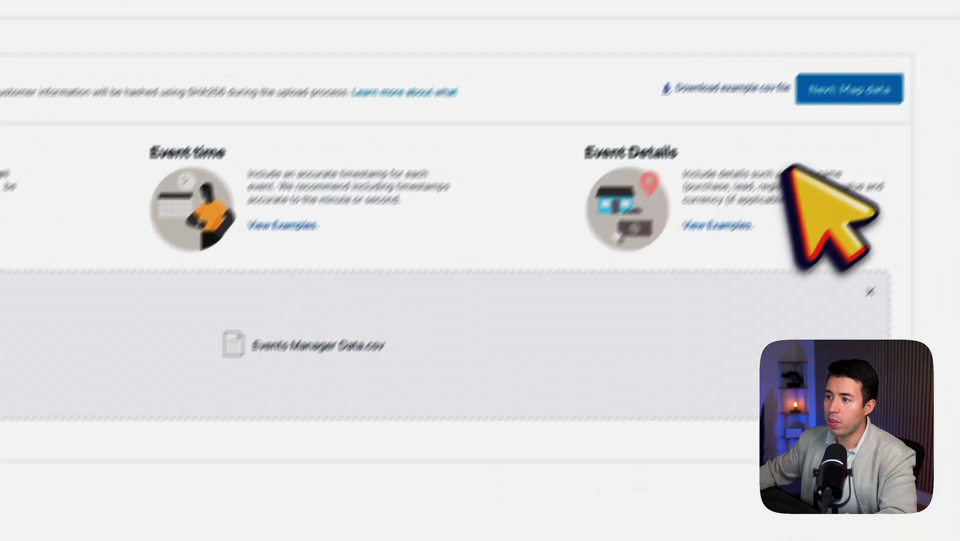
- Continue to Map data and review the mapping table, with Email and Phone number auto-mapped
{"action": "left_click", "coordinate": [848, 88]}
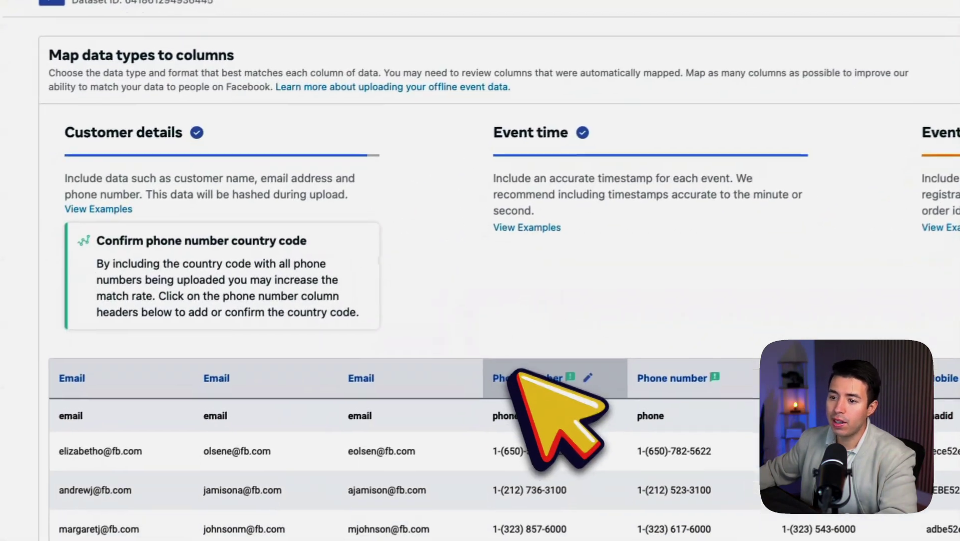
{"action": "scroll", "coordinate": [931, 518], "scroll_direction": "right", "scroll_amount": 10}
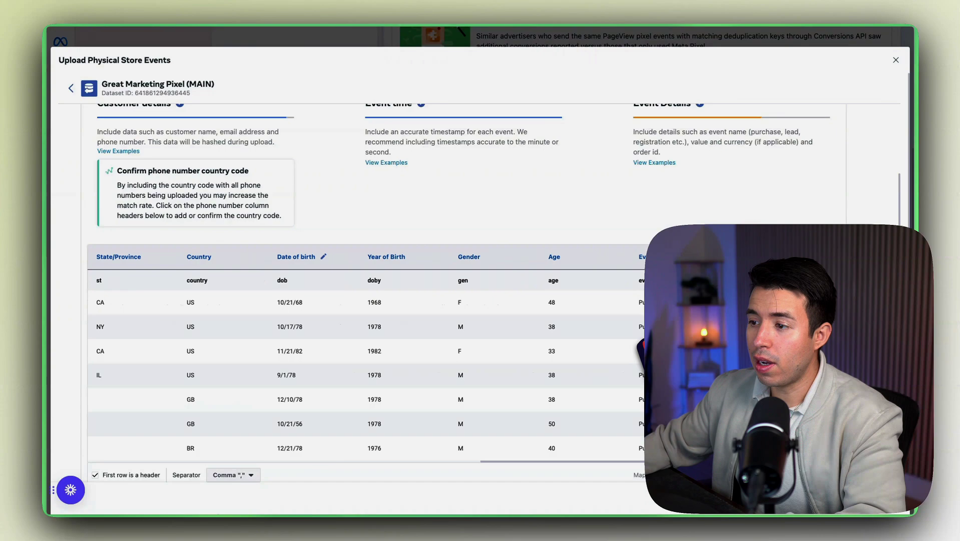
{"action": "scroll", "coordinate": [931, 518], "scroll_direction": "left", "scroll_amount": 2}
{"action": "scroll", "coordinate": [365, 361], "scroll_direction": "left", "scroll_amount": 10}
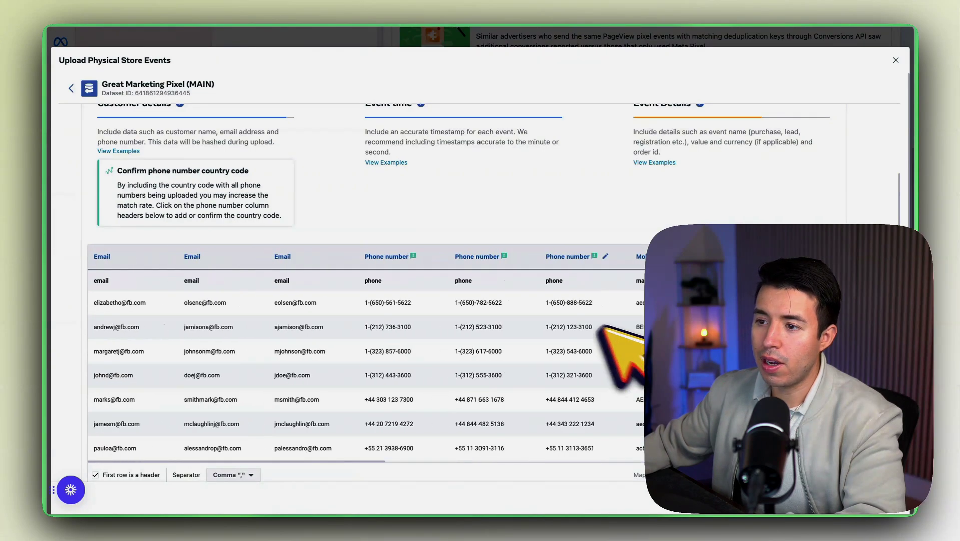
{"action": "scroll", "coordinate": [551, 320], "scroll_direction": "up", "scroll_amount": 1}
{"action": "scroll", "coordinate": [446, 307], "scroll_direction": "up", "scroll_amount": 3}
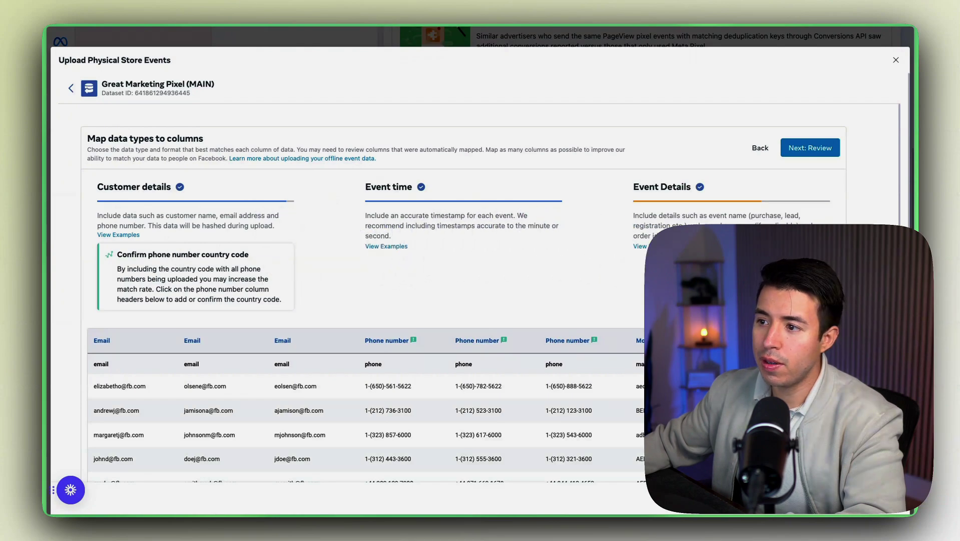
{"action": "left_click_drag", "start_coordinate": [634, 216], "coordinate": [741, 216]}
{"action": "left_click", "coordinate": [749, 217]}
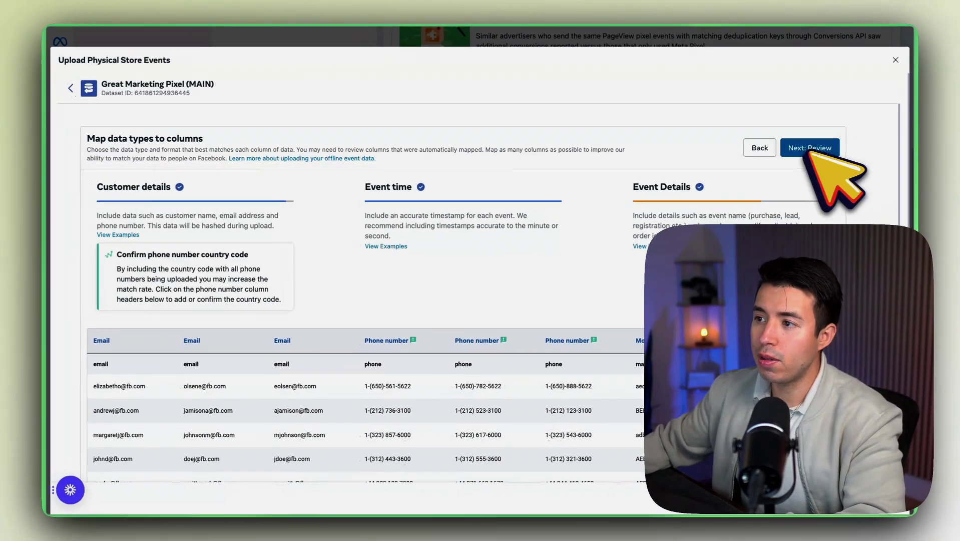
{"action": "scroll", "coordinate": [676, 206], "scroll_direction": "down", "scroll_amount": 3}
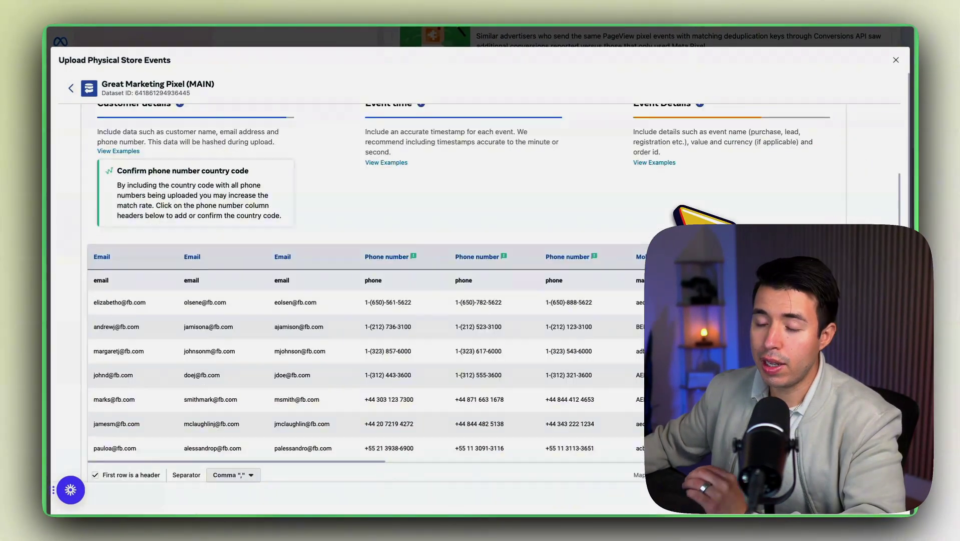
{"action": "scroll", "coordinate": [485, 292], "scroll_direction": "down", "scroll_amount": 1}
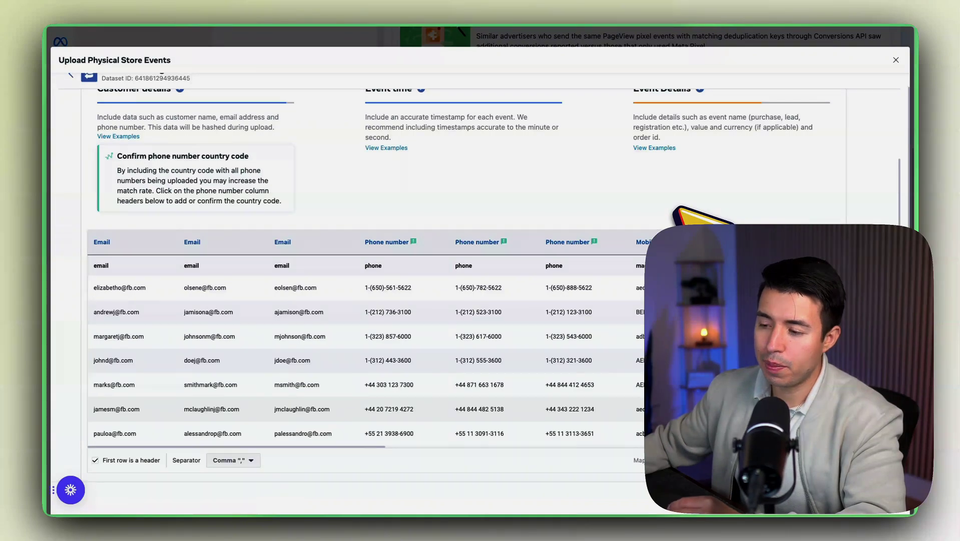
{"action": "scroll", "coordinate": [676, 207], "scroll_direction": "up", "scroll_amount": 1}
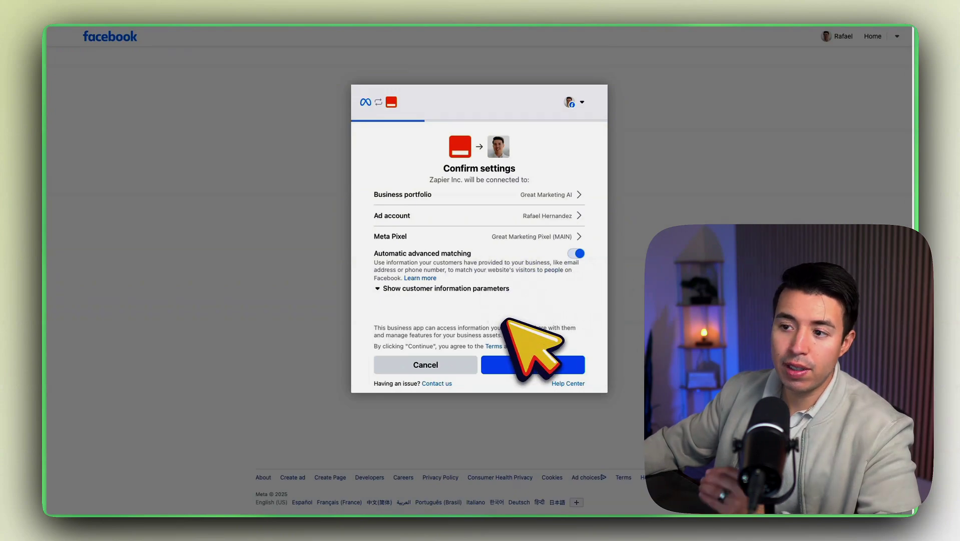
- Confirm the Zapier connection to the Meta pixel and review Send Purchase Event's customer and Value/Currency fields
{"action": "left_click", "coordinate": [503, 368]}
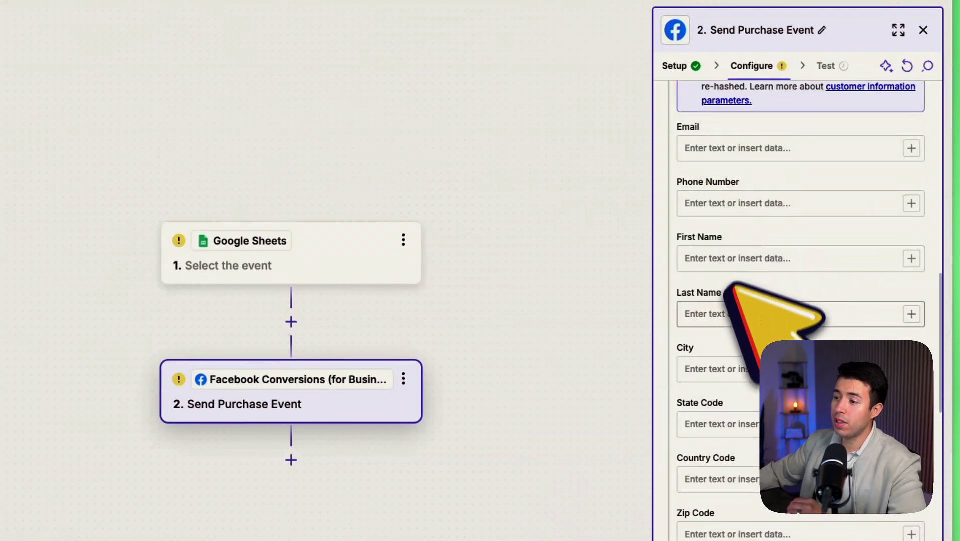
{"action": "scroll", "coordinate": [732, 302], "scroll_direction": "down", "scroll_amount": 3}
{"action": "scroll", "coordinate": [800, 283], "scroll_direction": "down", "scroll_amount": 5}
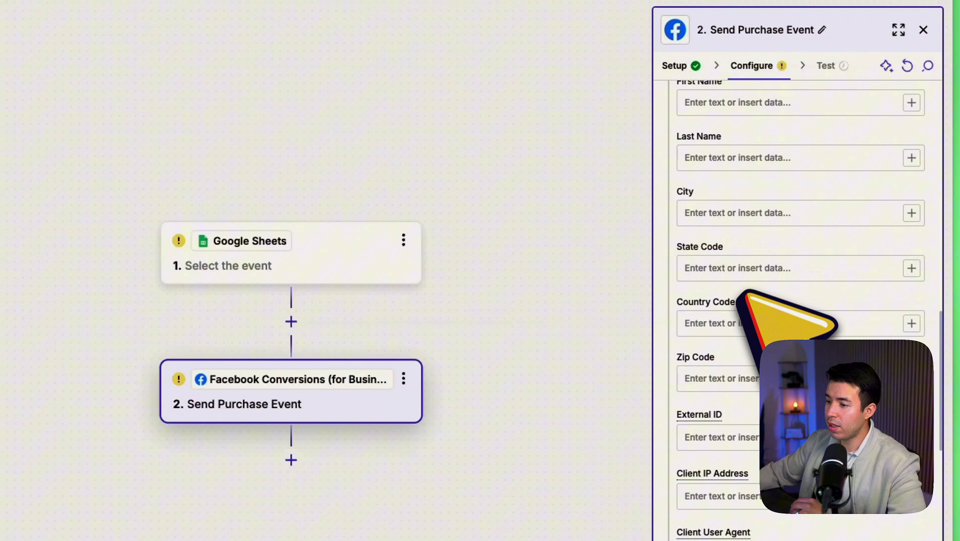
{"action": "scroll", "coordinate": [800, 301], "scroll_direction": "down", "scroll_amount": 7}
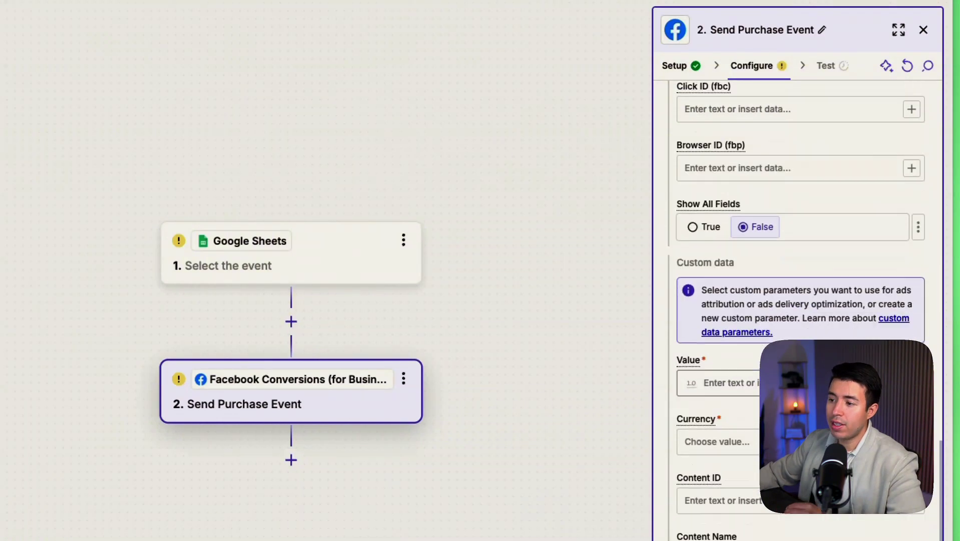